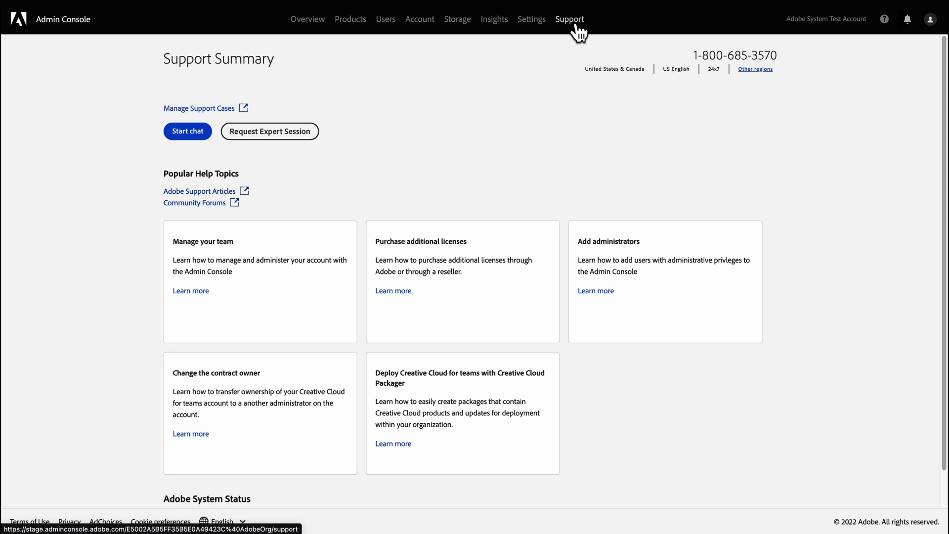
Step: Start a Virtual Assistant chat reporting 'crash after efffects' and confirm it crashes on launch
left_click(180, 135)
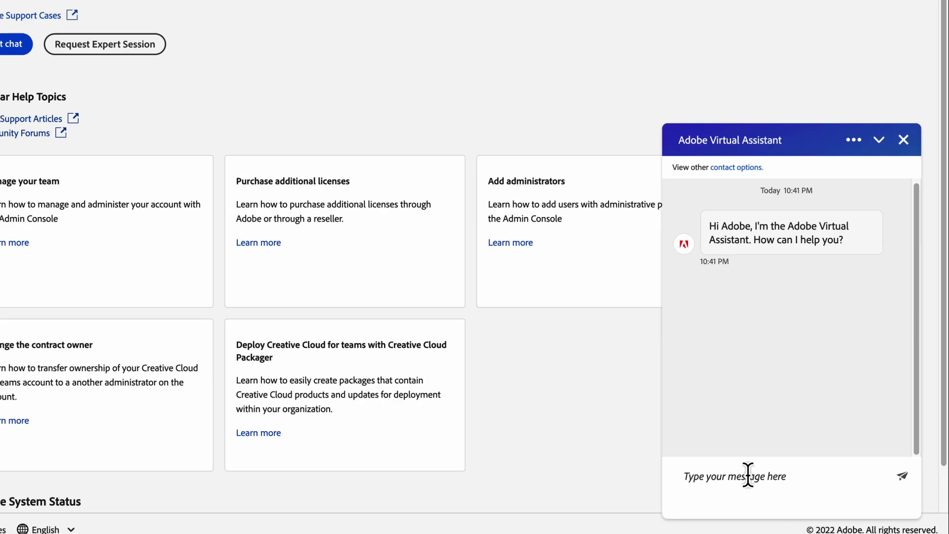
left_click(787, 478)
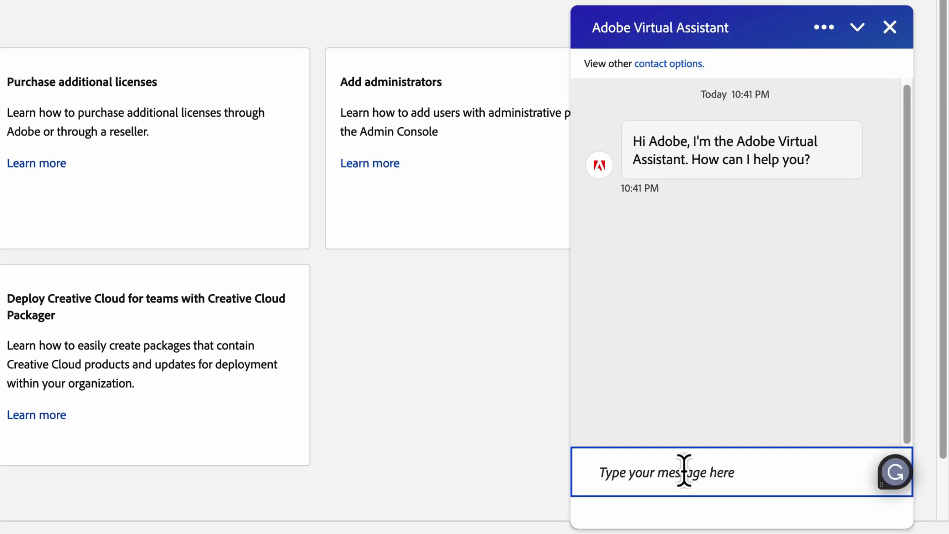
type("crash after efffects")
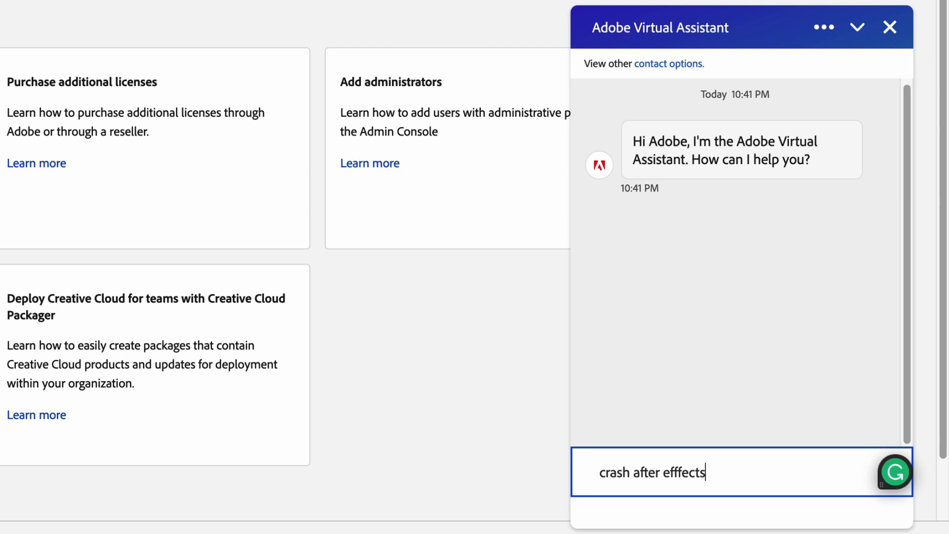
key("Return")
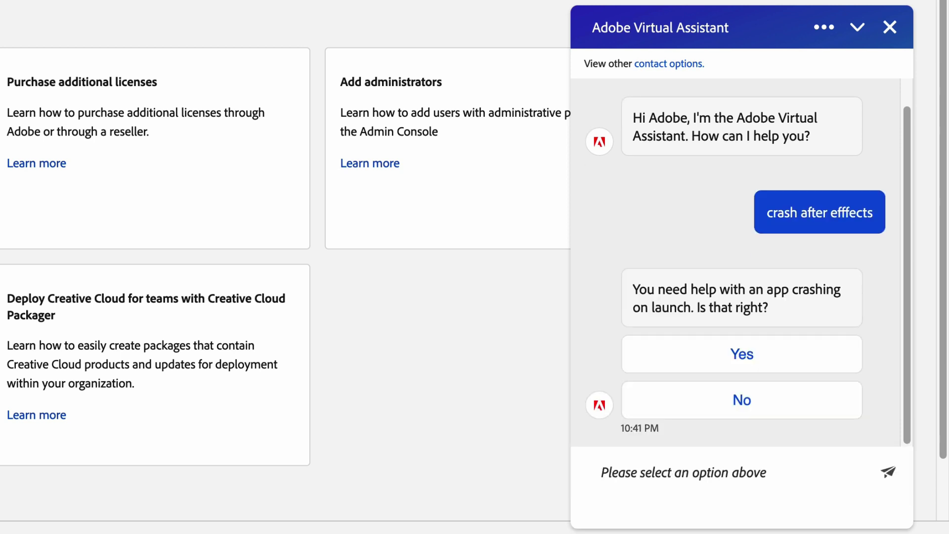
left_click(790, 365)
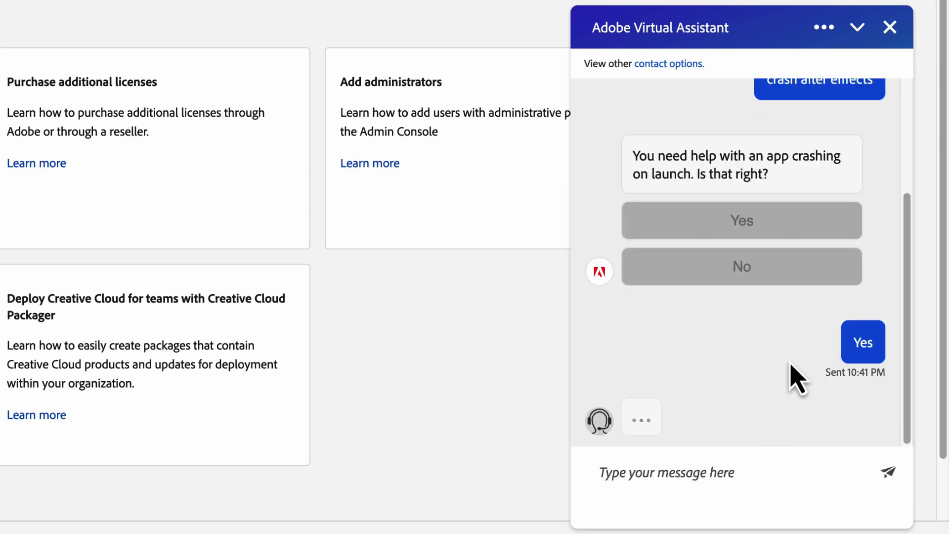
Step: Name AfterEffects as the app, confirm Creative Cloud Desktop is up to date, and report the fix worked
left_click(747, 482)
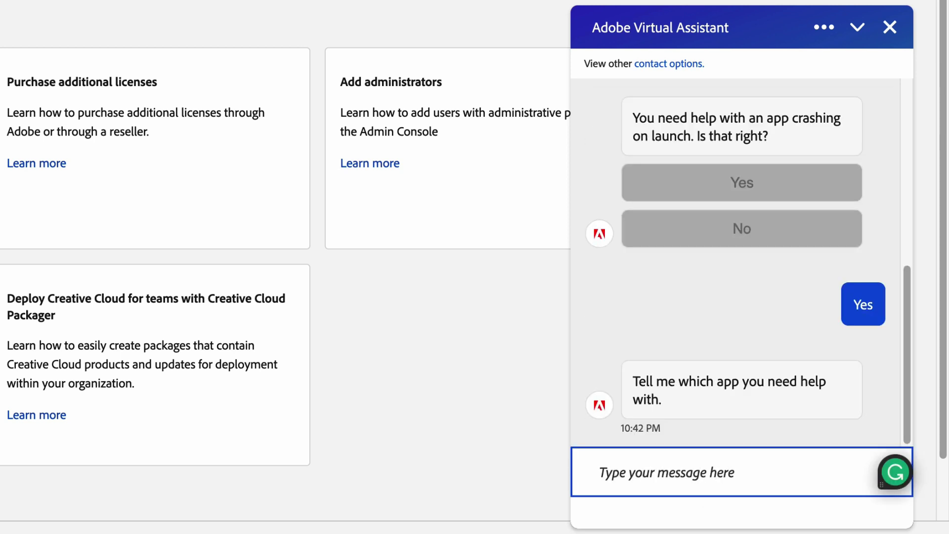
type("AfterEffects")
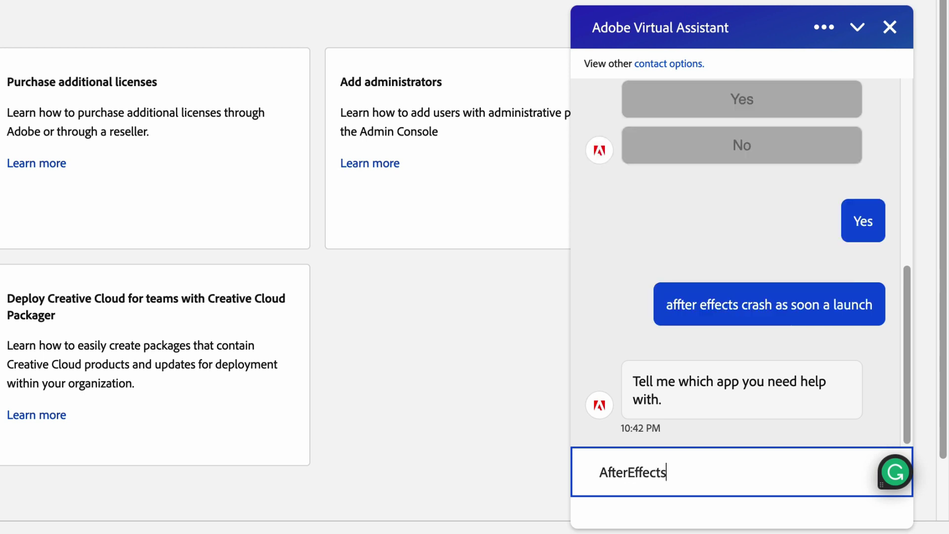
key("Return")
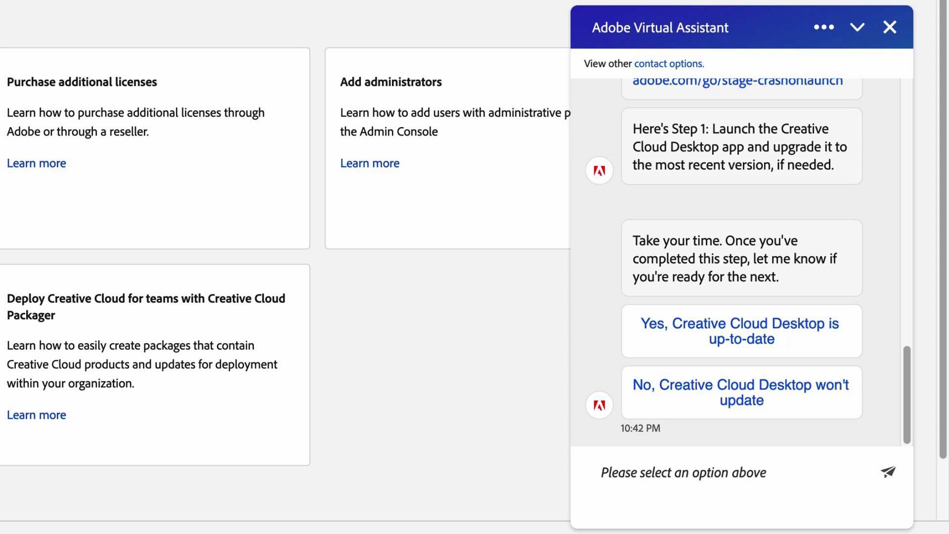
left_click(745, 345)
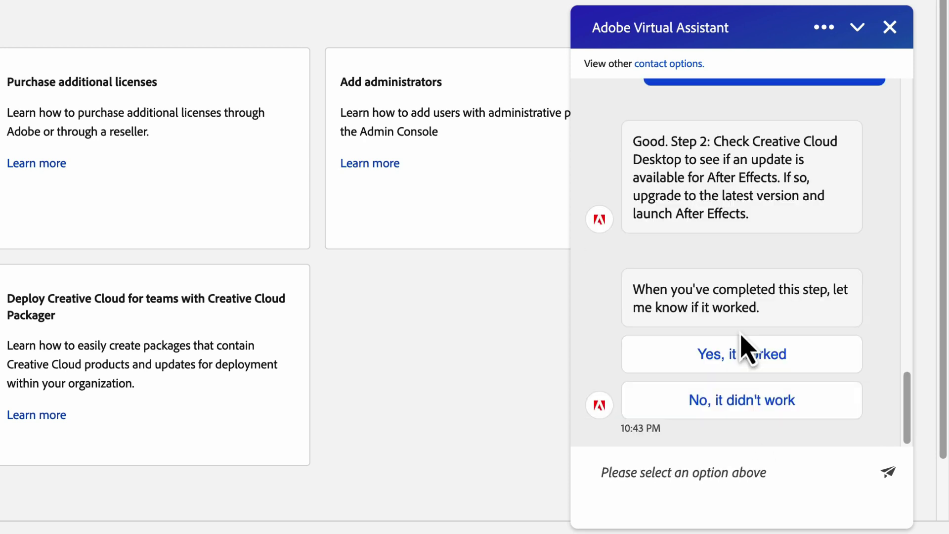
left_click(742, 354)
Step: Reply 'No' to the assistant, then end the conversation and confirm Yes
left_click(725, 465)
type("No")
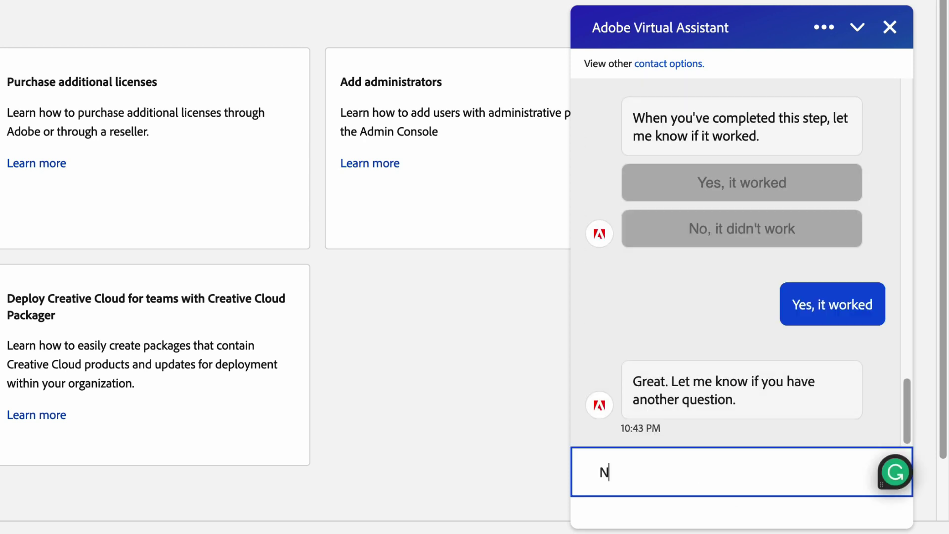
key("Return")
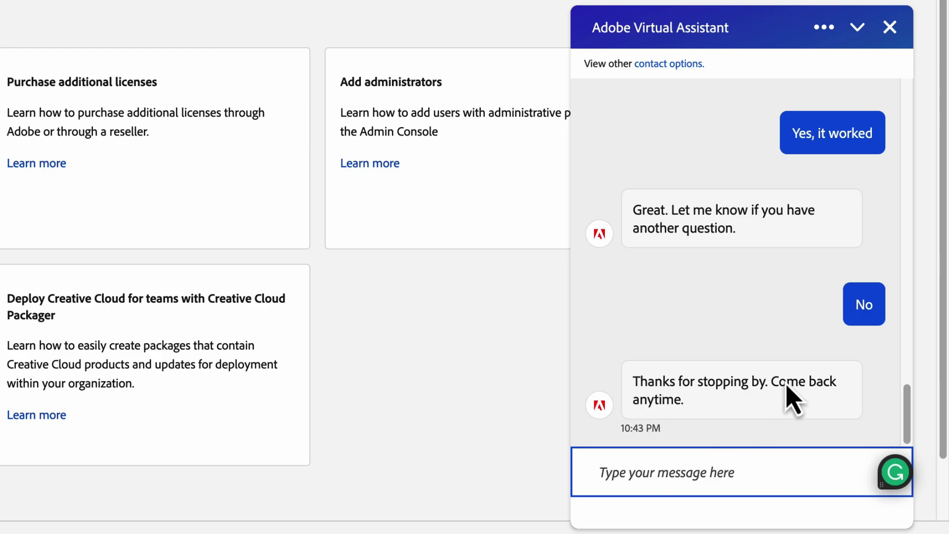
left_click(890, 27)
left_click(834, 293)
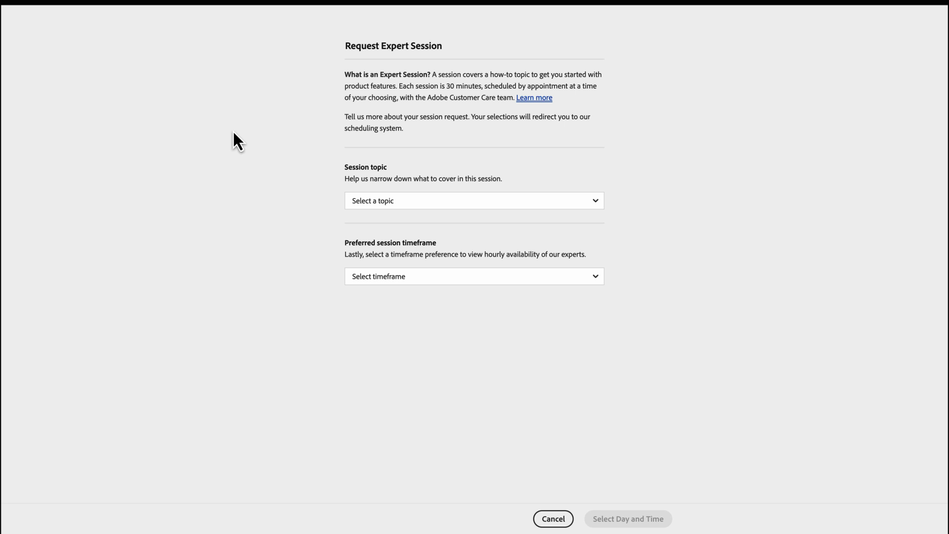
Step: Choose 'Setting up your team' from the Session topic list
left_click(360, 201)
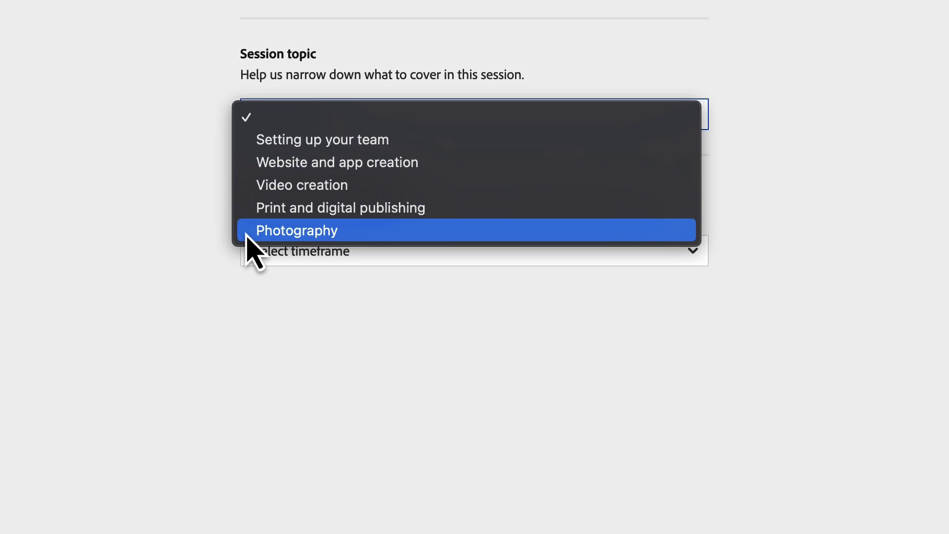
left_click(254, 146)
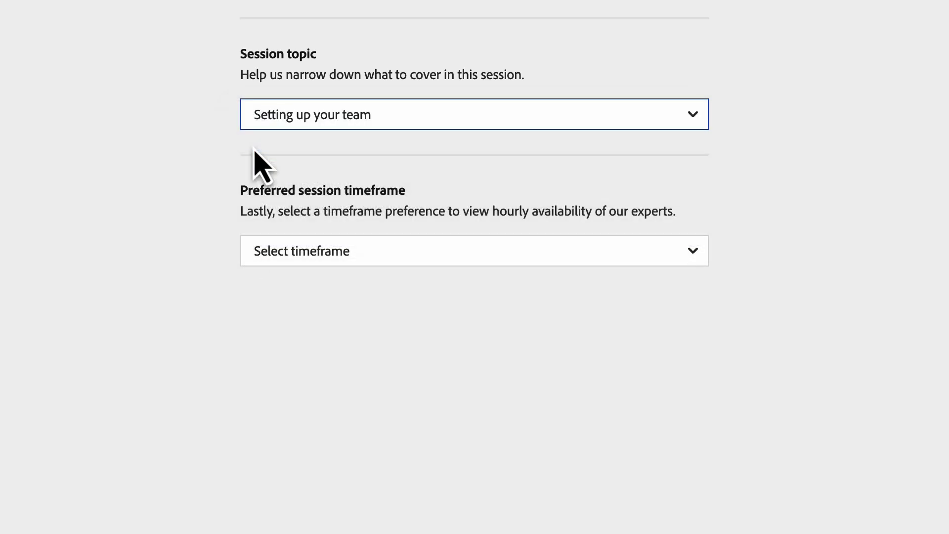
Step: Pick the preferred timeframe and enter the contact's first name, last name and e-mail
left_click(467, 267)
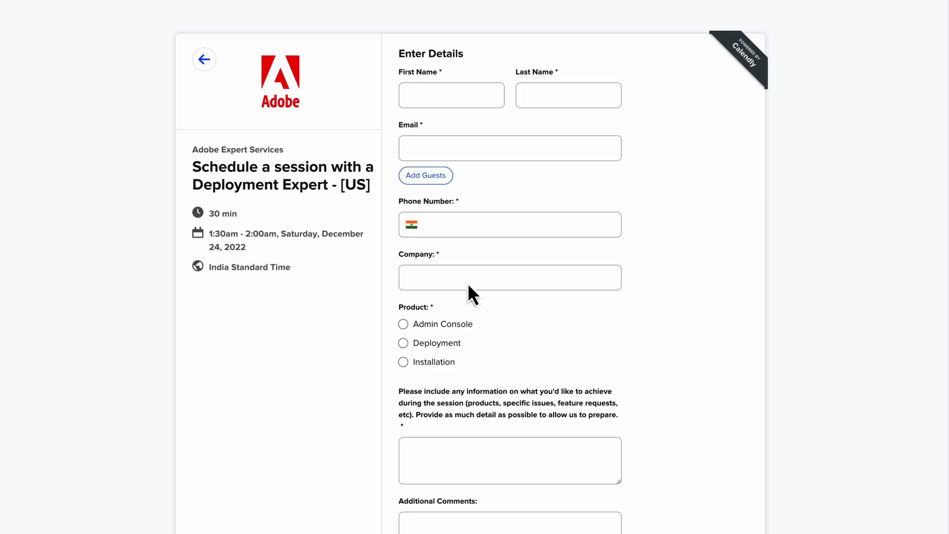
left_click(449, 96)
key("Tab")
key("Tab")
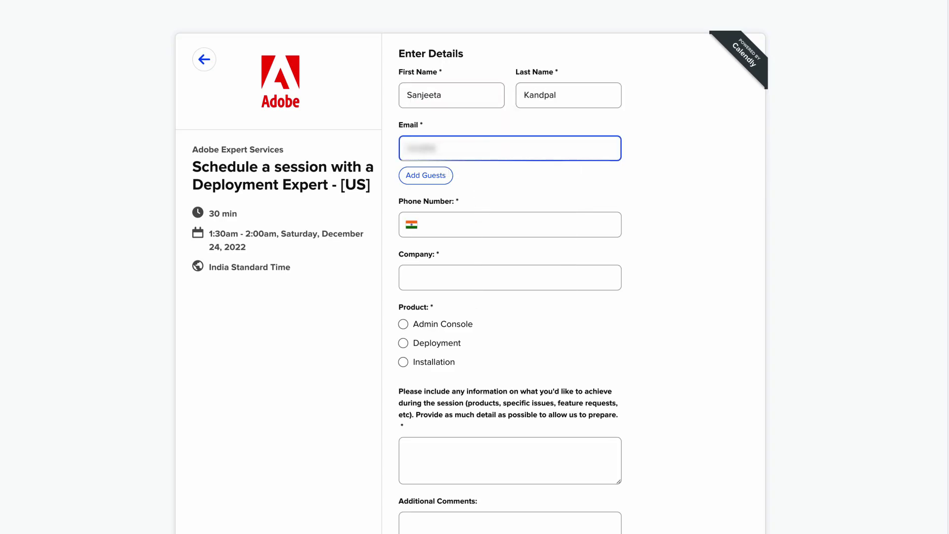
Step: Enter the phone number, company 'Adobe India Test', product Deployment and goal 'Create package guidance'
left_click(534, 229)
type("9876543210")
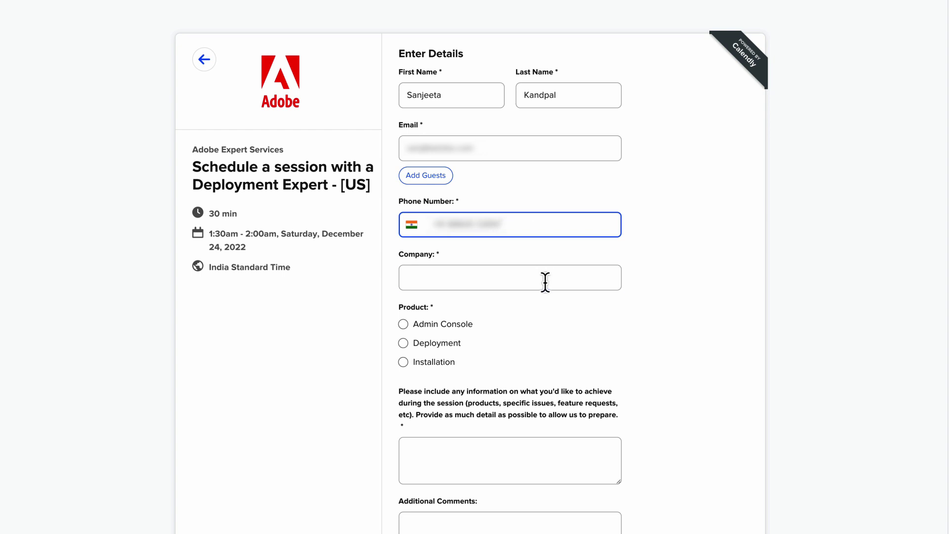
left_click(544, 279)
type("Adobe India Test")
left_click(454, 343)
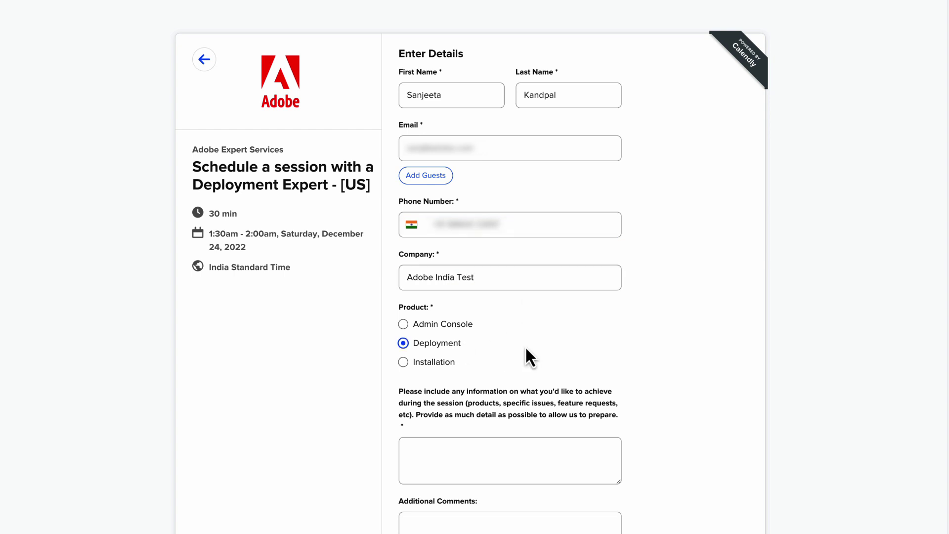
left_click(514, 460)
scroll(514, 459, "down", 2)
type("Create package g")
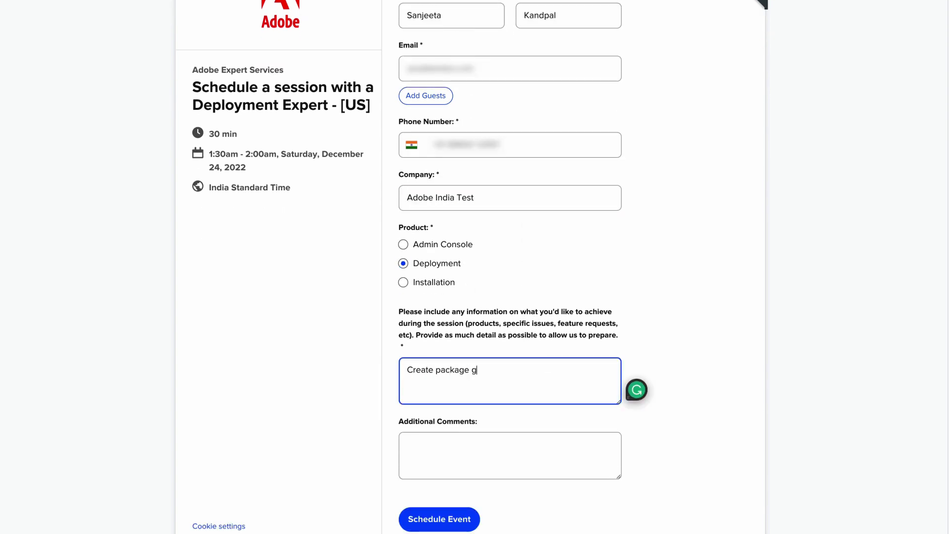
type("uidance")
Step: Schedule the Deployment Expert session for December 24, 2022, 1:30am–2:00am
left_click(447, 524)
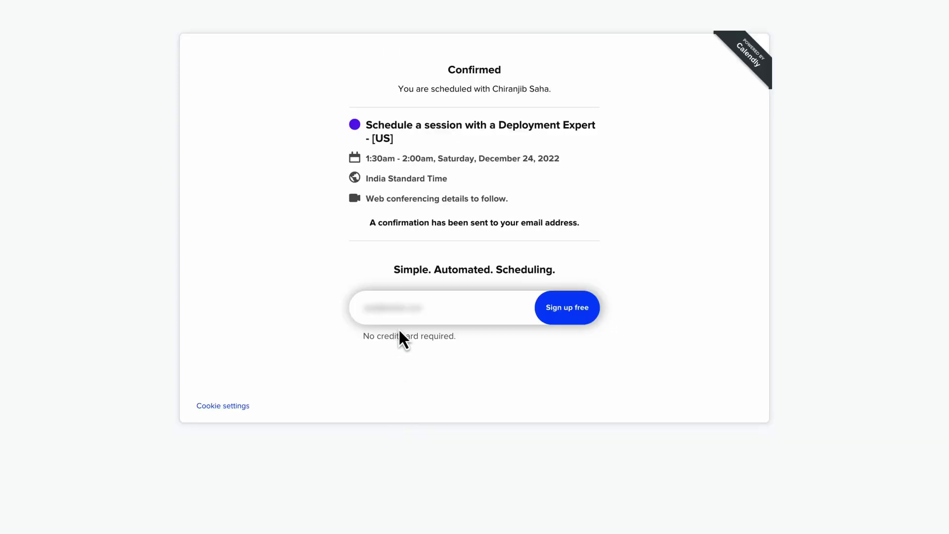